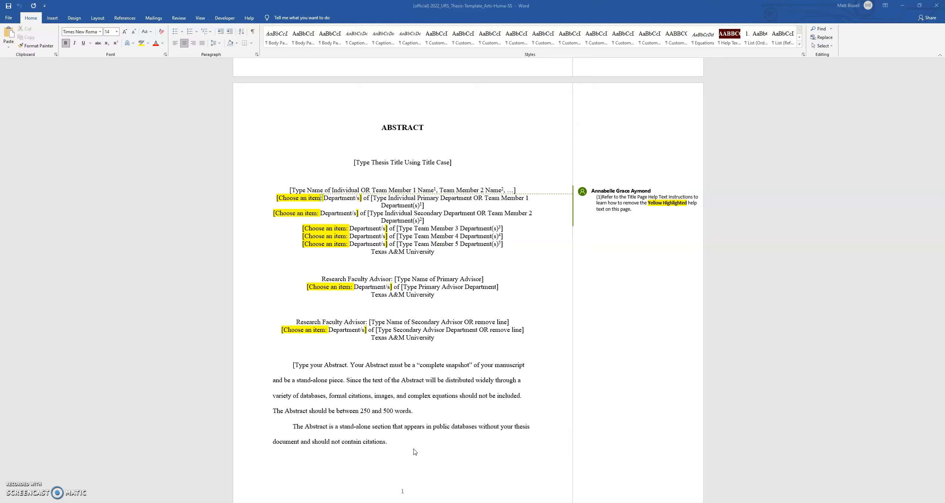
Switch to the dissertation document and scroll through its selected abstract text
left_click(414, 445)
left_click(400, 440)
left_click(353, 438)
left_click(246, 488)
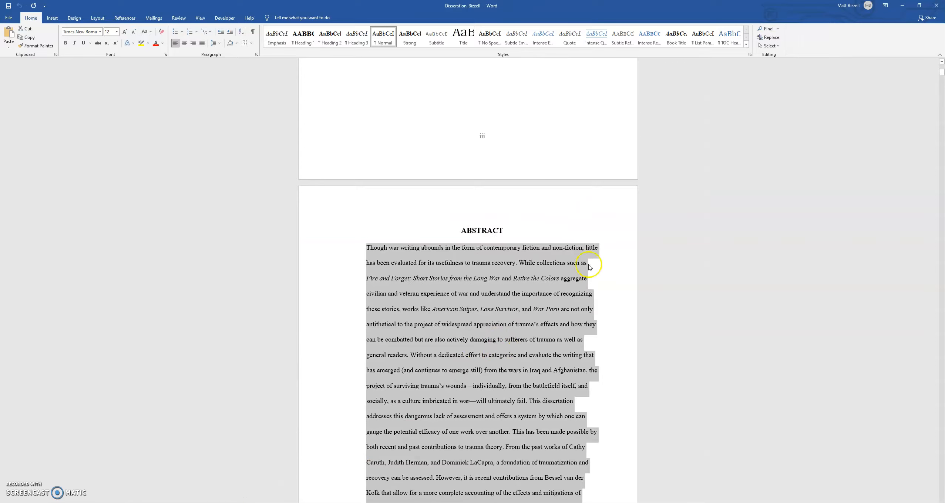
scroll(553, 258, "down", 4)
scroll(553, 258, "down", 15)
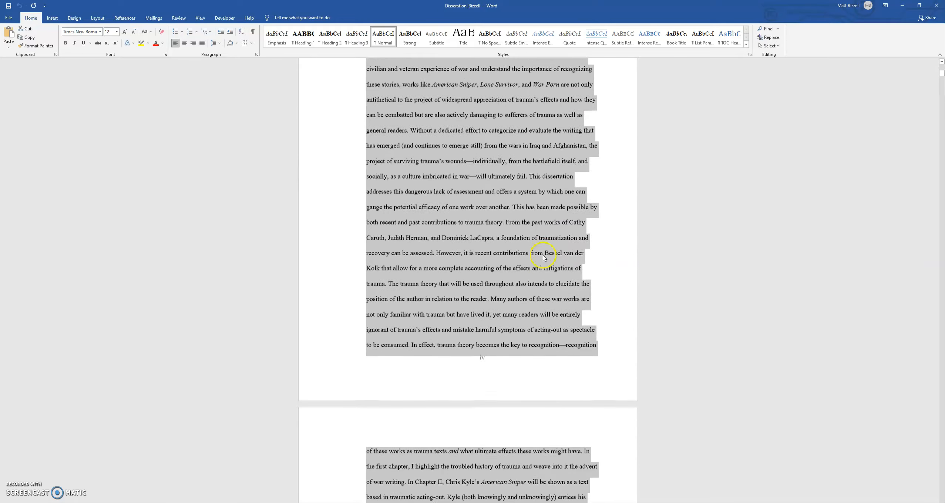
scroll(519, 256, "down", 3)
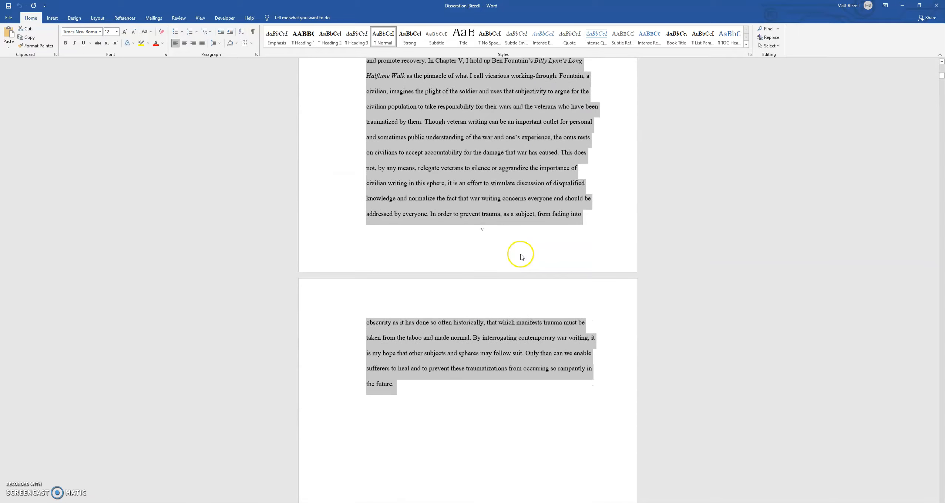
scroll(515, 251, "up", 9)
scroll(511, 249, "up", 9)
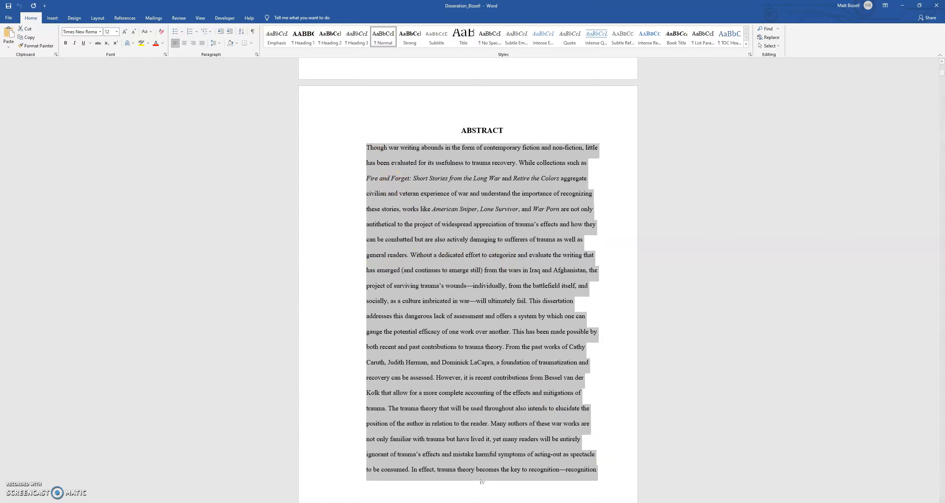
Return to the thesis template and paste the copied abstract over the placeholder abstract paragraphs
mouse_move(223, 496)
left_click(247, 481)
scroll(389, 401, "down", 1)
left_click_drag(389, 401, 293, 328)
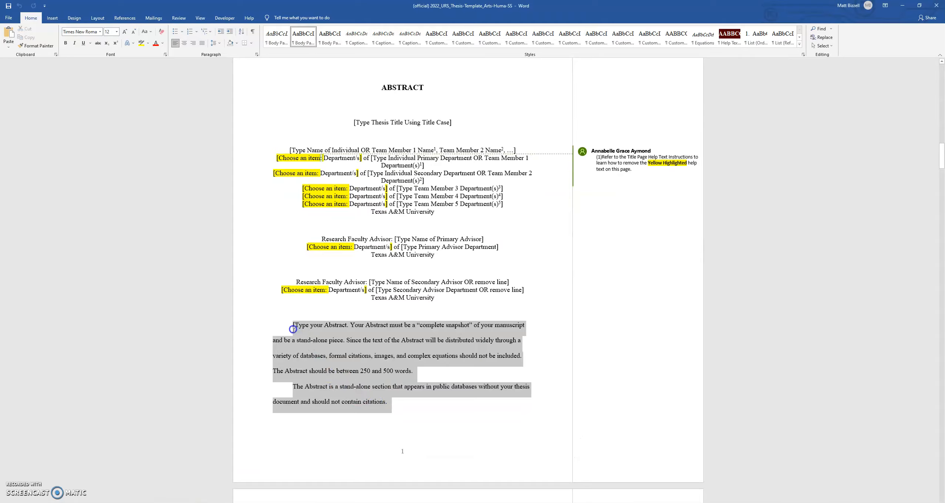
key("ctrl+v")
Scroll through the pasted abstract to check how it landed in the template
scroll(381, 416, "down", 10)
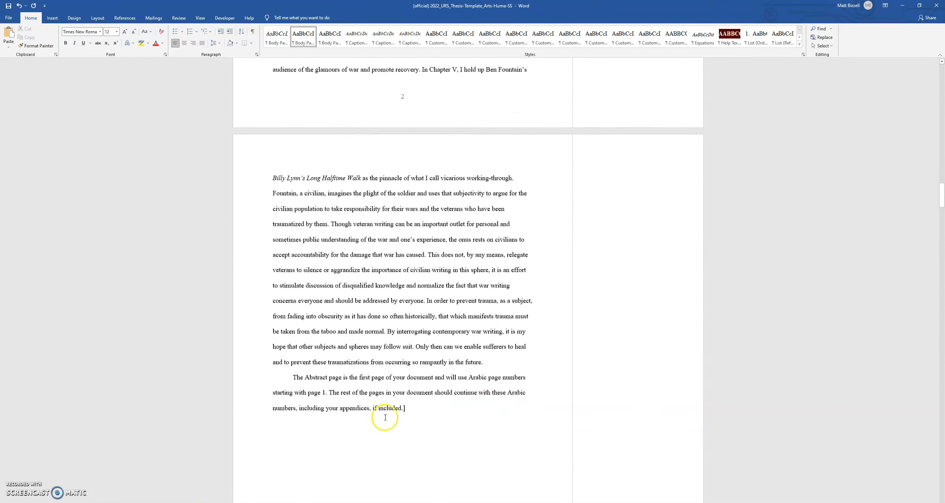
scroll(385, 417, "up", 12)
scroll(406, 400, "up", 15)
scroll(404, 397, "down", 10)
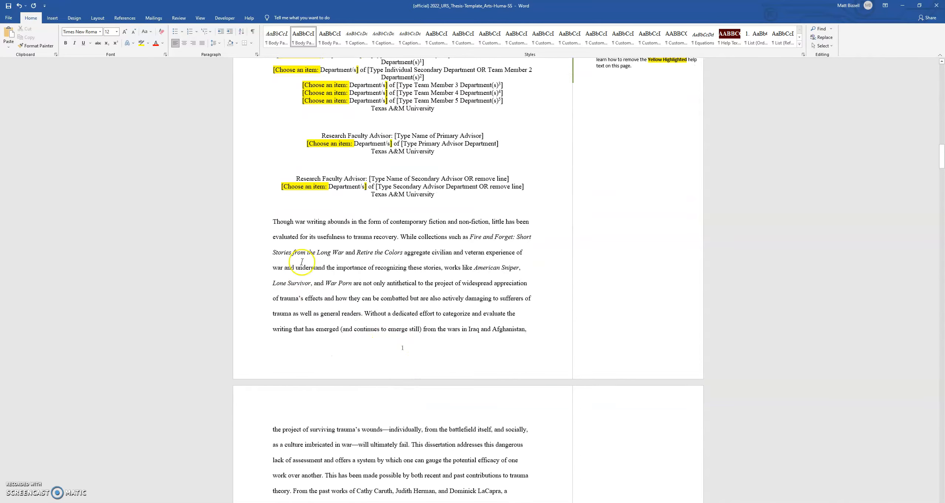
scroll(415, 298, "down", 2)
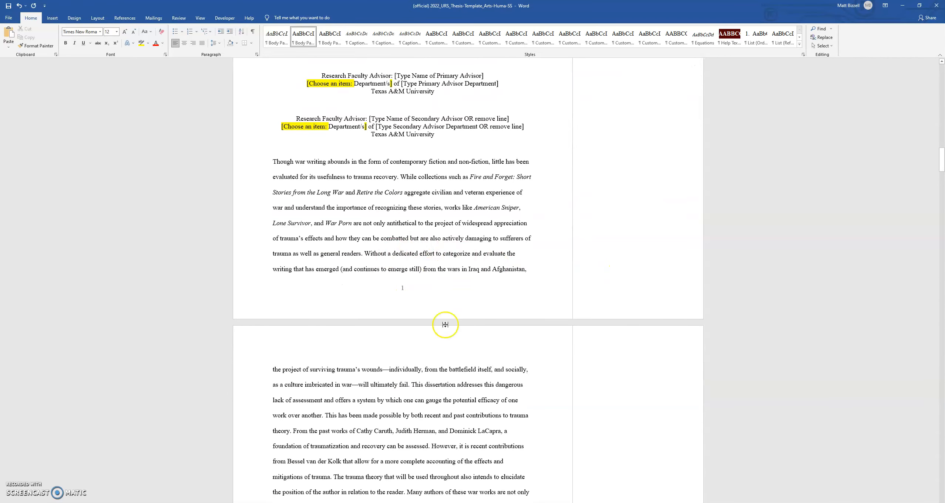
scroll(445, 324, "down", 18)
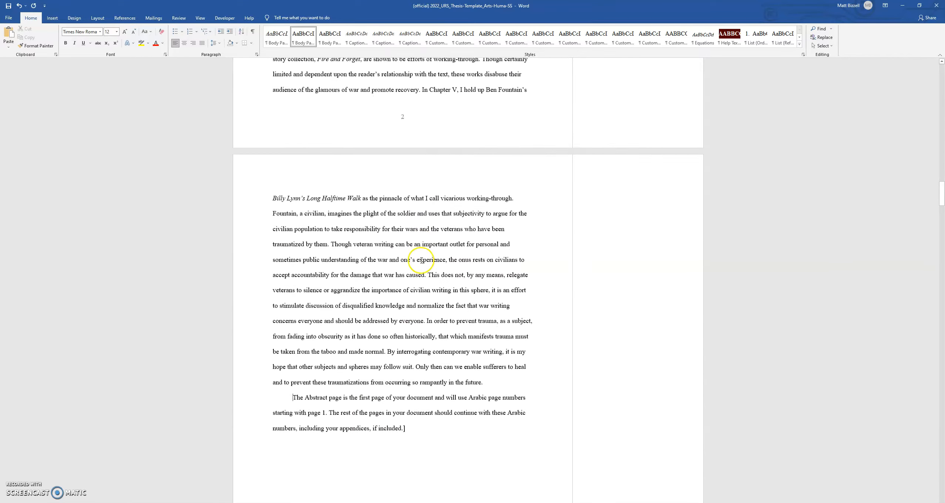
scroll(422, 260, "down", 1)
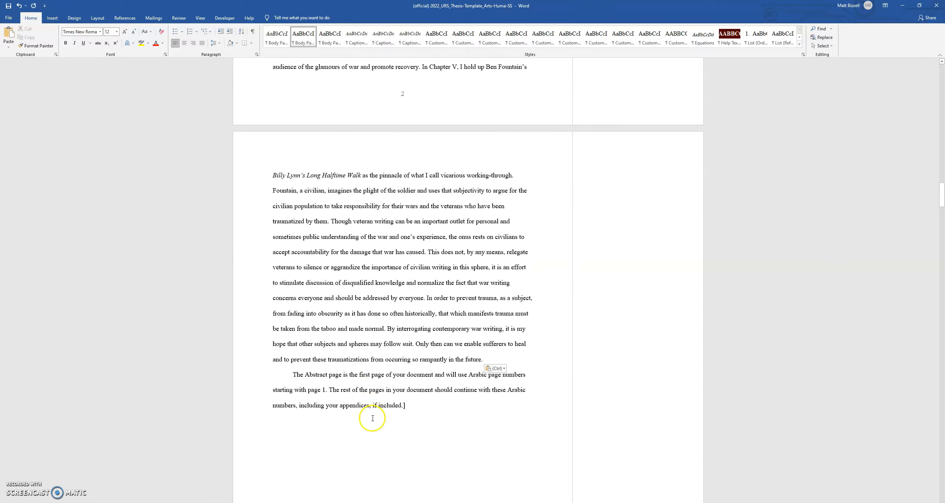
Compare the paste options for the pasted abstract and apply Keep Text Only
left_click(499, 371)
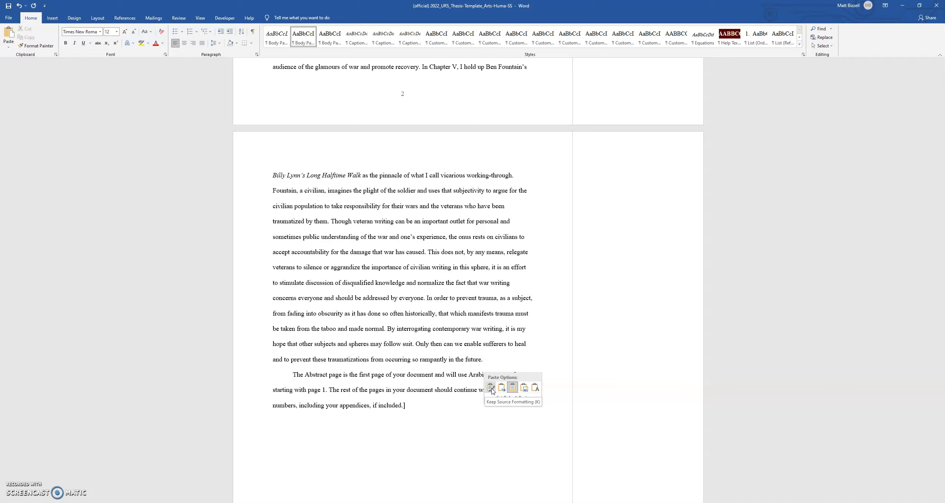
left_click(506, 388)
left_click(513, 391)
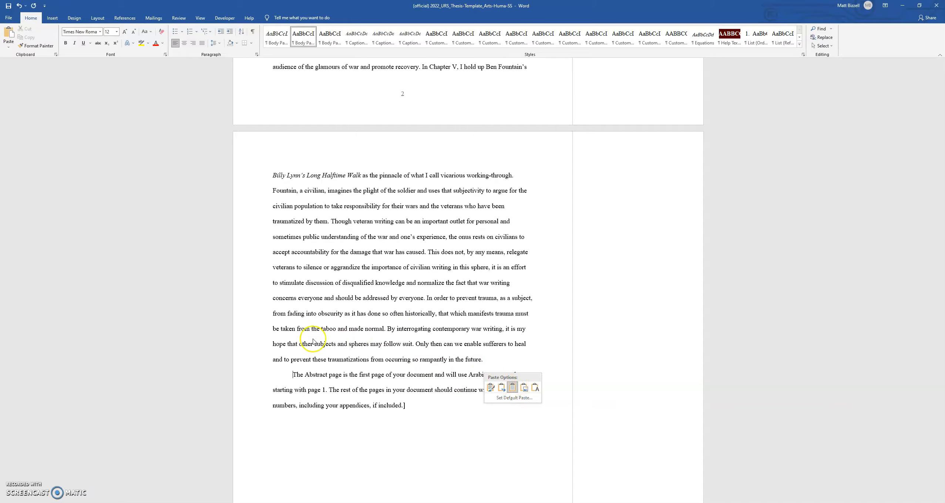
left_click(525, 388)
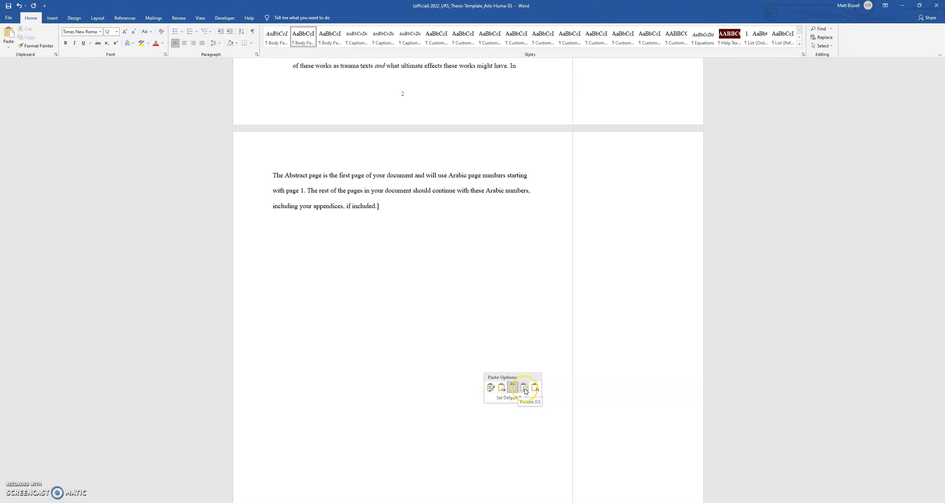
left_click(535, 388)
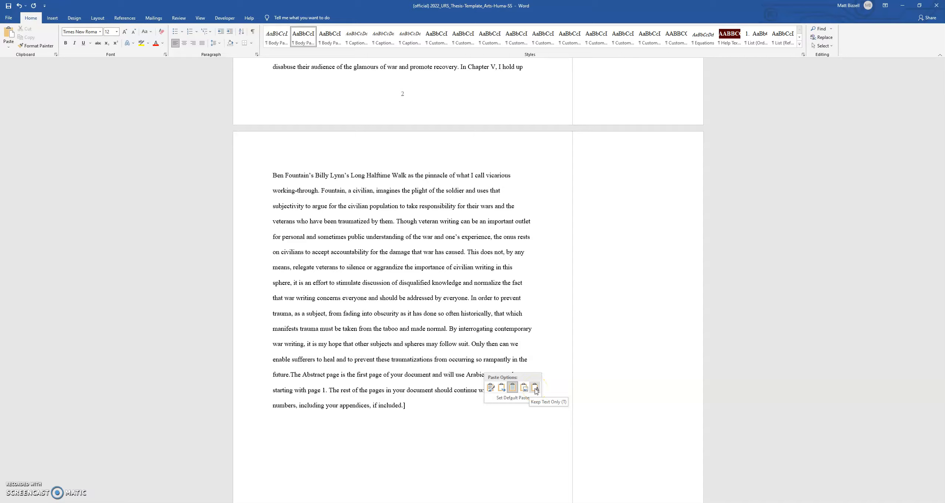
left_click(514, 388)
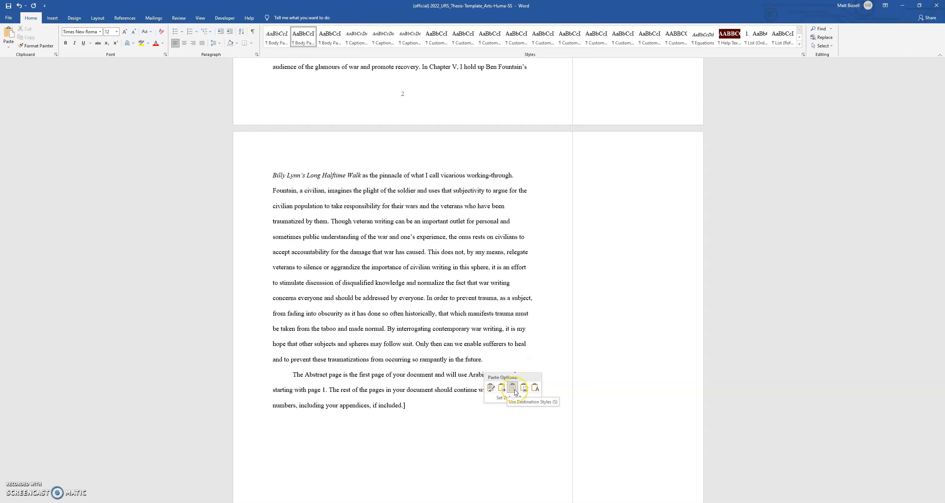
left_click(535, 389)
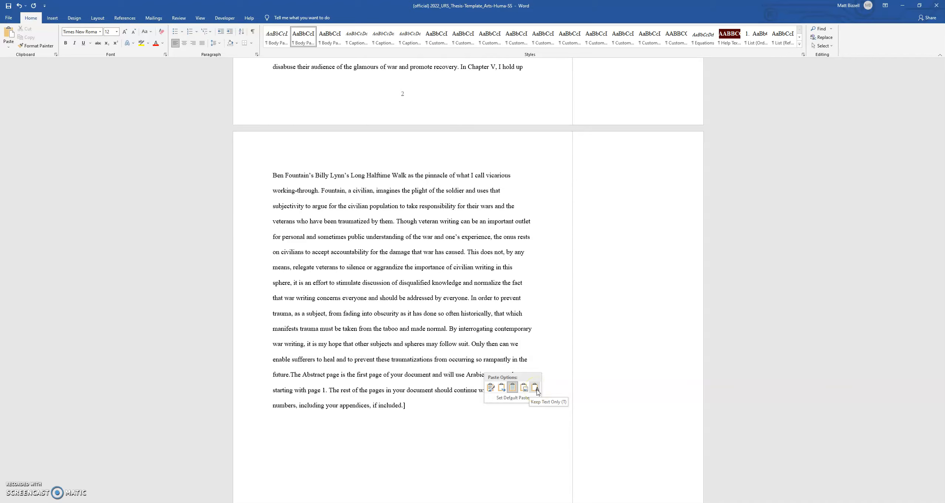
left_click(513, 387)
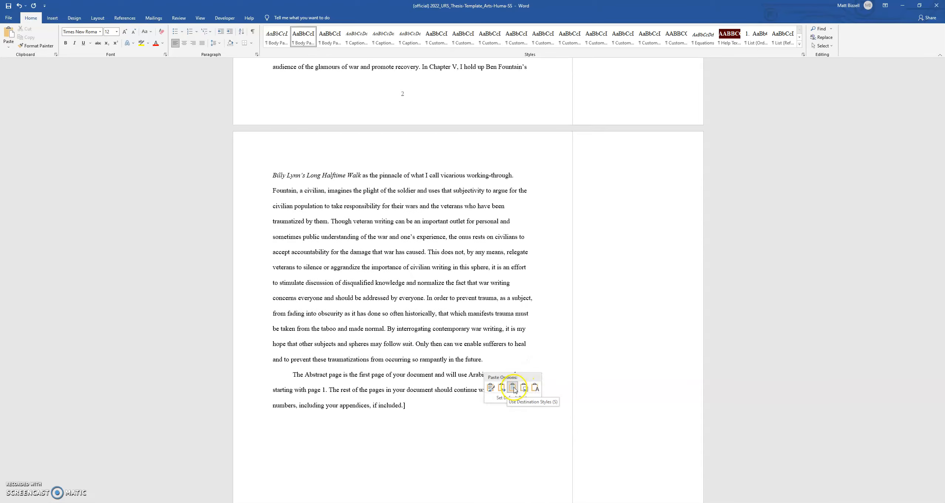
scroll(370, 296, "up", 8)
scroll(349, 307, "up", 8)
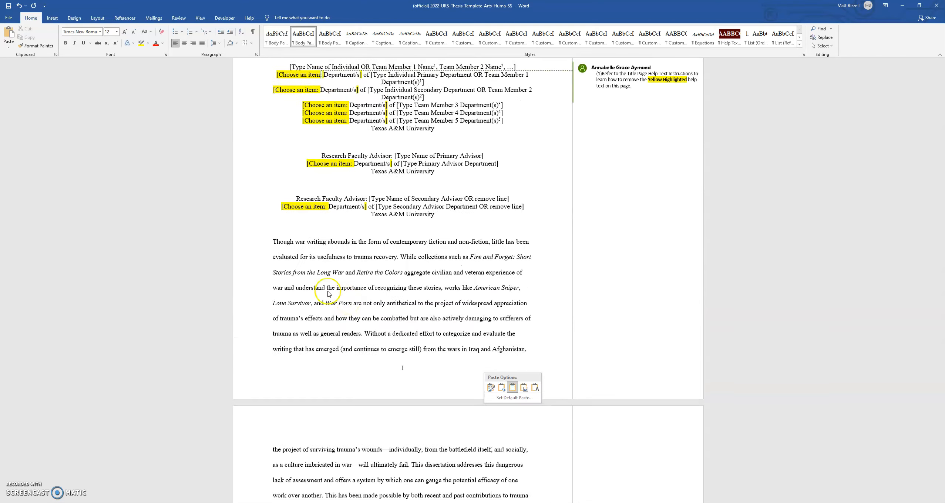
scroll(393, 322, "down", 3)
scroll(412, 342, "down", 20)
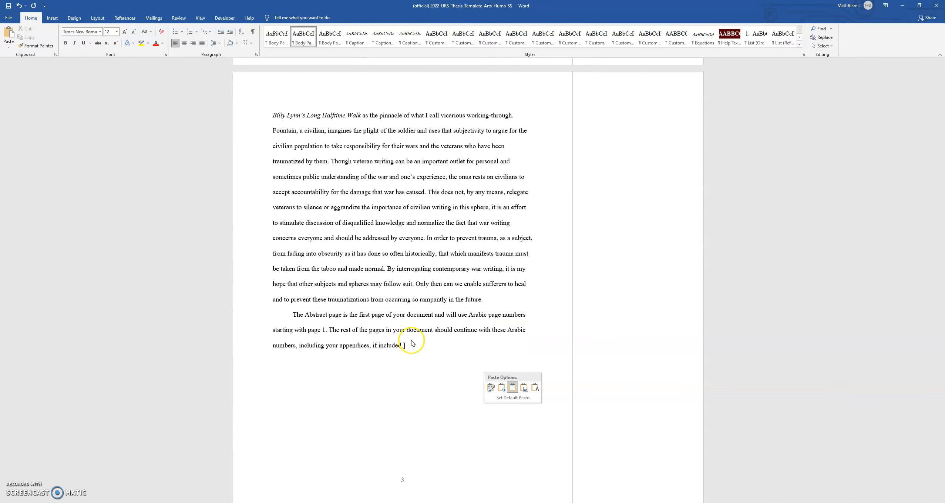
left_click(535, 387)
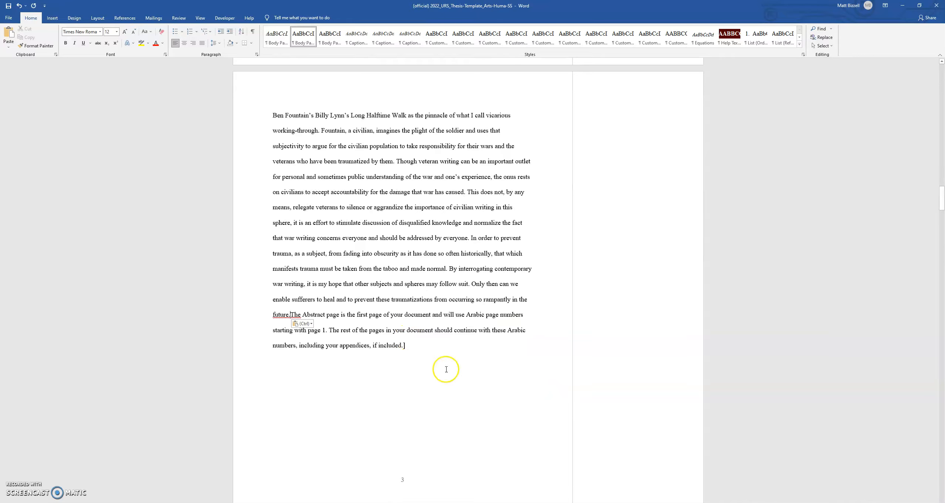
Delete the leftover template instruction text after the pasted abstract
left_click_drag(405, 345, 290, 315)
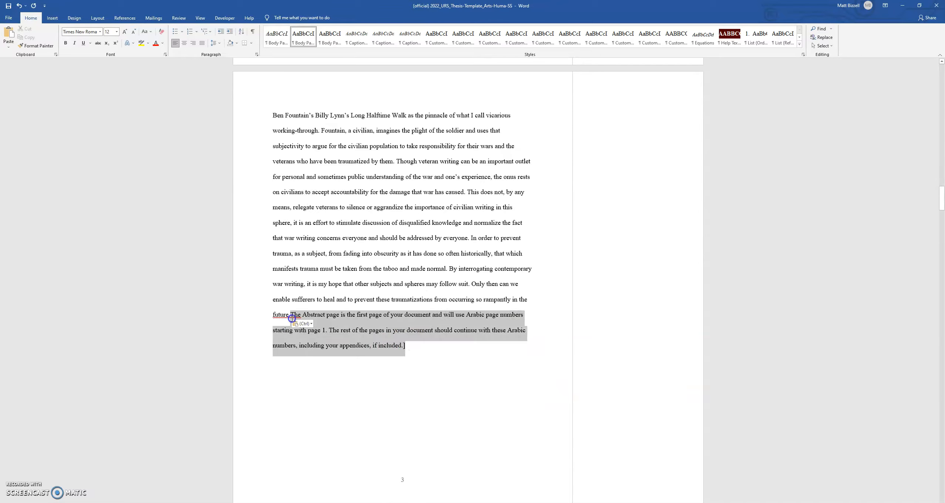
key("BackSpace")
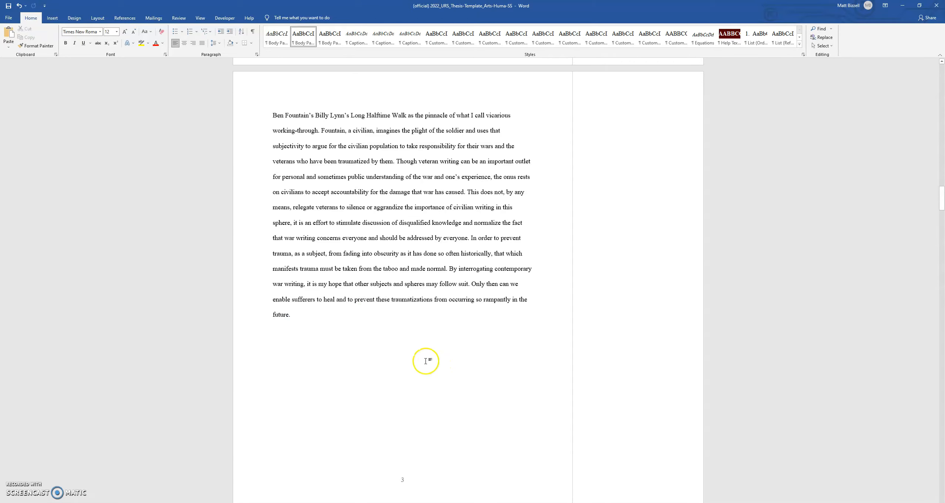
Select the whole pasted abstract and apply the Body Paragraph (No Indent) style
scroll(426, 361, "up", 4)
left_click(292, 496)
left_click_drag(292, 495, 293, 211)
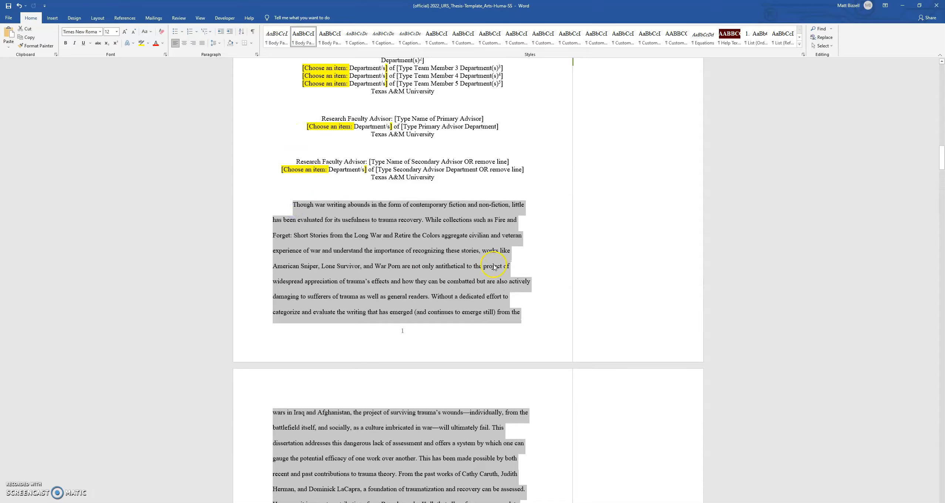
left_click(799, 44)
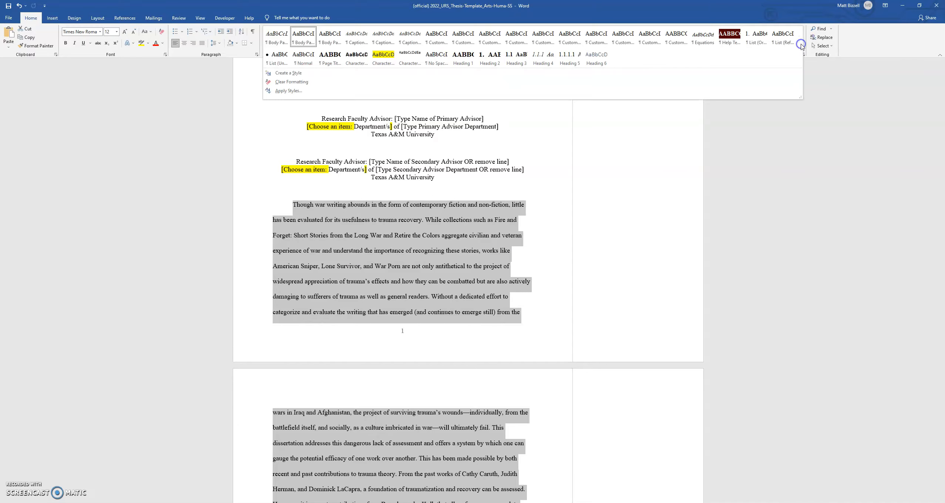
left_click(299, 37)
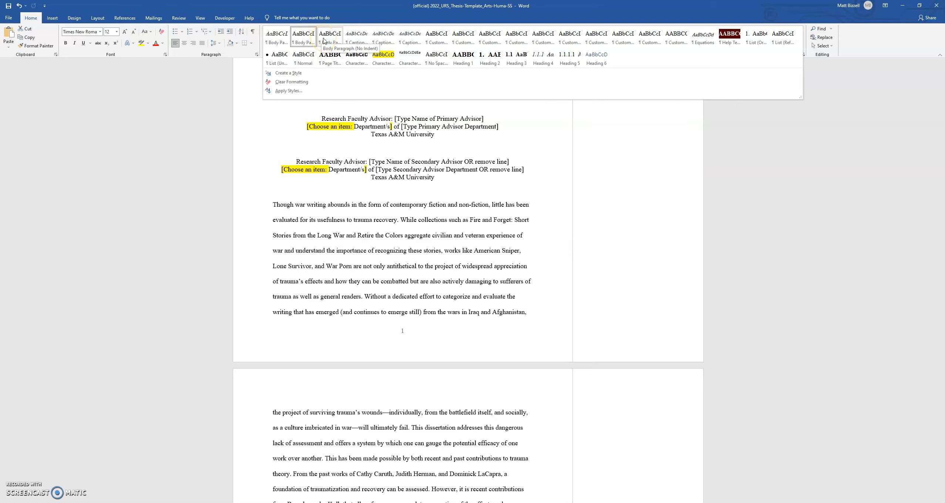
left_click(305, 42)
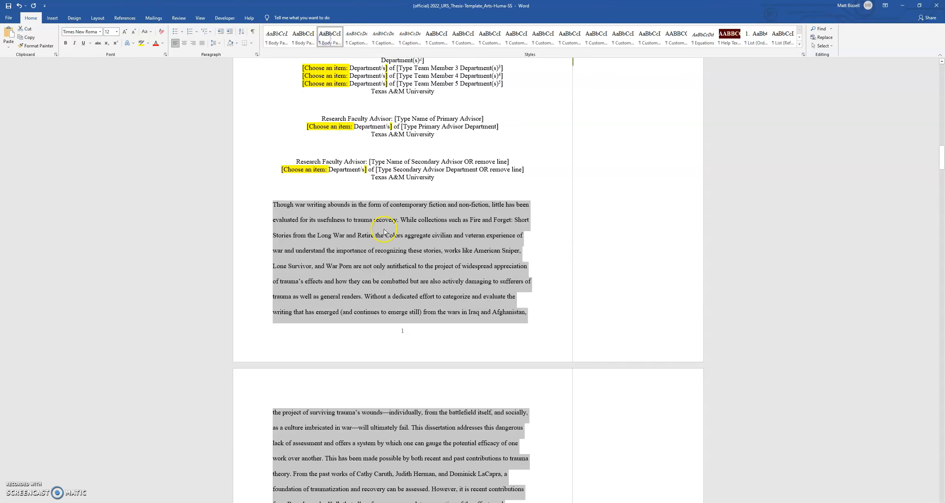
Scroll through the restyled abstract to review its formatting across pages
scroll(375, 240, "down", 10)
scroll(375, 246, "down", 12)
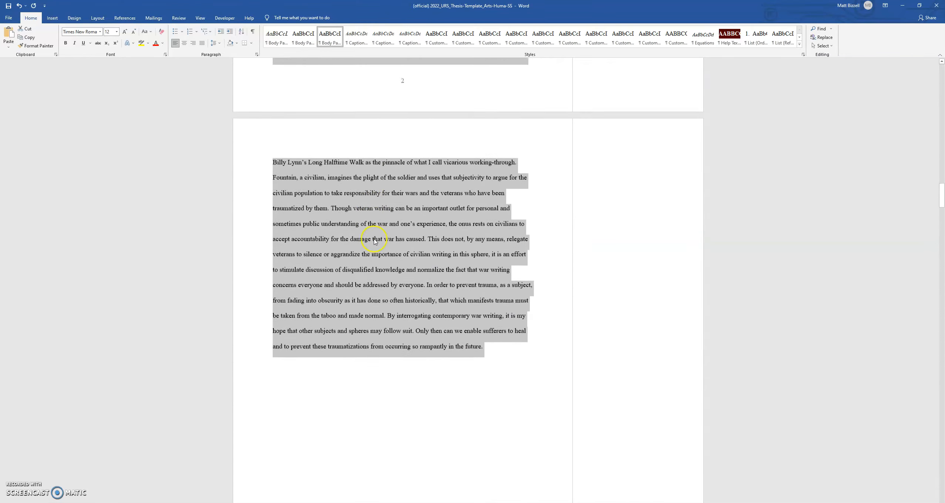
left_click(498, 230)
scroll(361, 228, "down", 2)
scroll(369, 223, "up", 3)
scroll(371, 225, "up", 4)
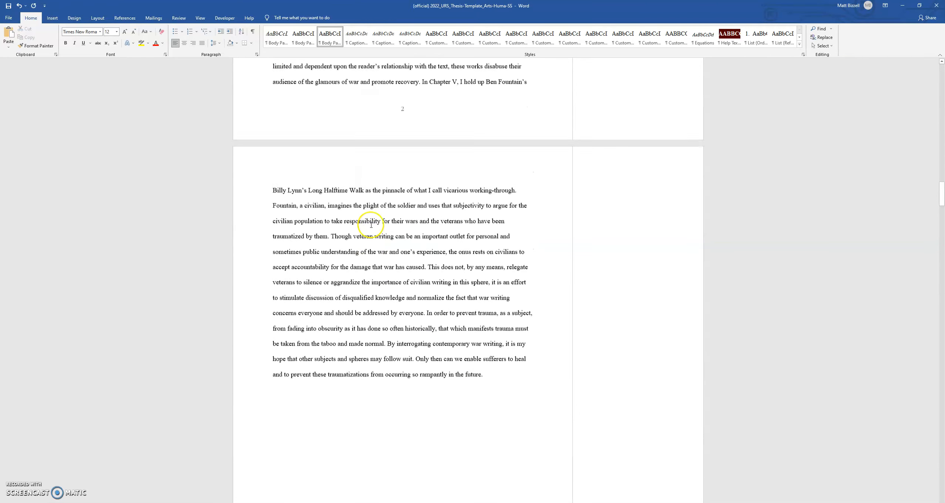
scroll(432, 254, "up", 7)
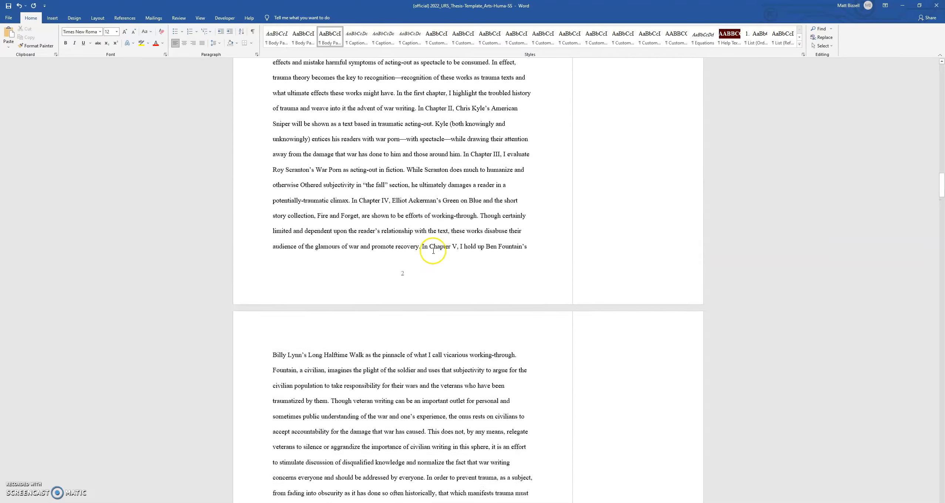
scroll(437, 251, "up", 6)
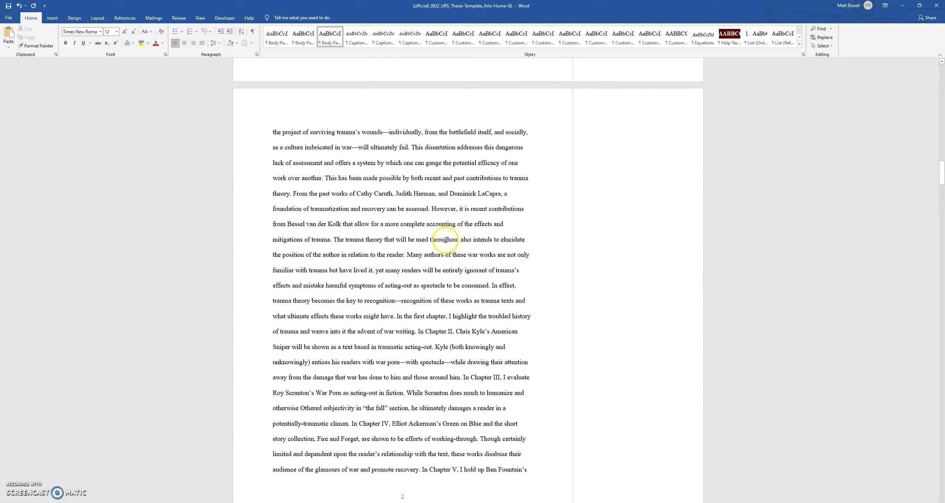
scroll(445, 238, "up", 3)
scroll(446, 237, "down", 6)
scroll(446, 236, "up", 5)
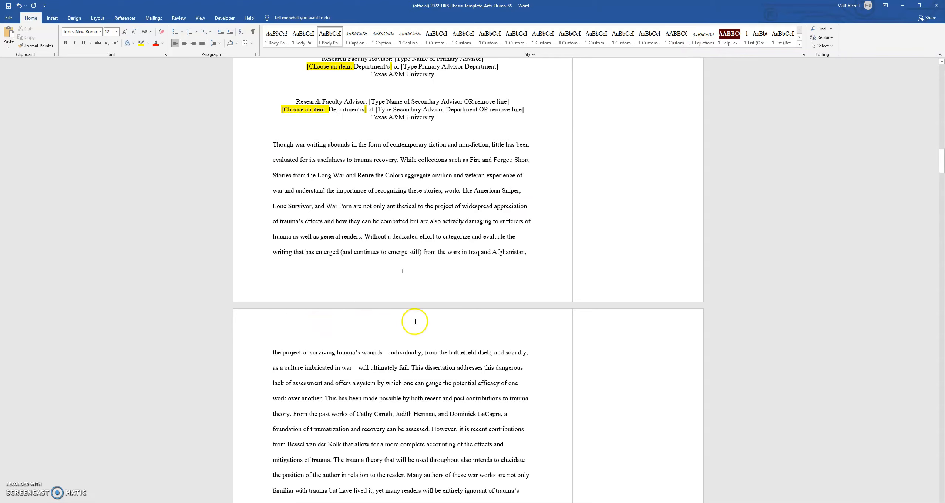
scroll(420, 313, "up", 3)
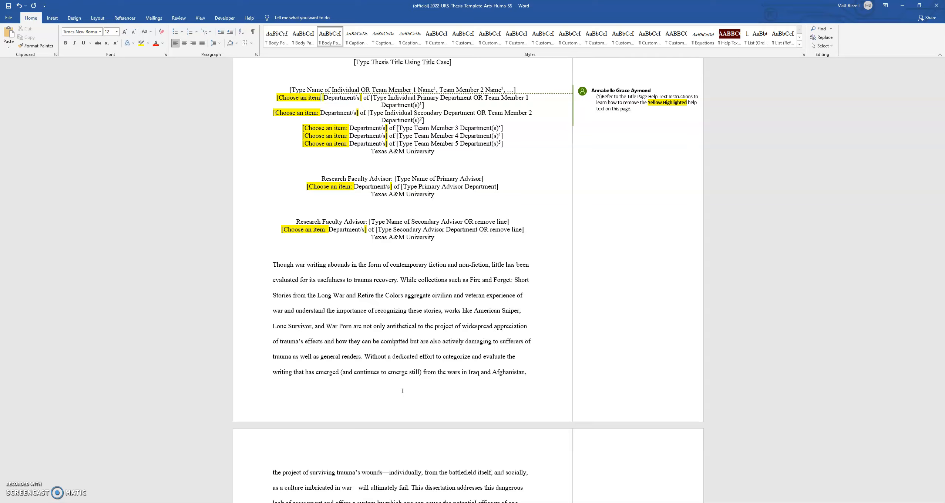
Switch back to the dissertation document and deselect its abstract text
mouse_move(225, 502)
left_click(251, 496)
scroll(358, 312, "up", 5)
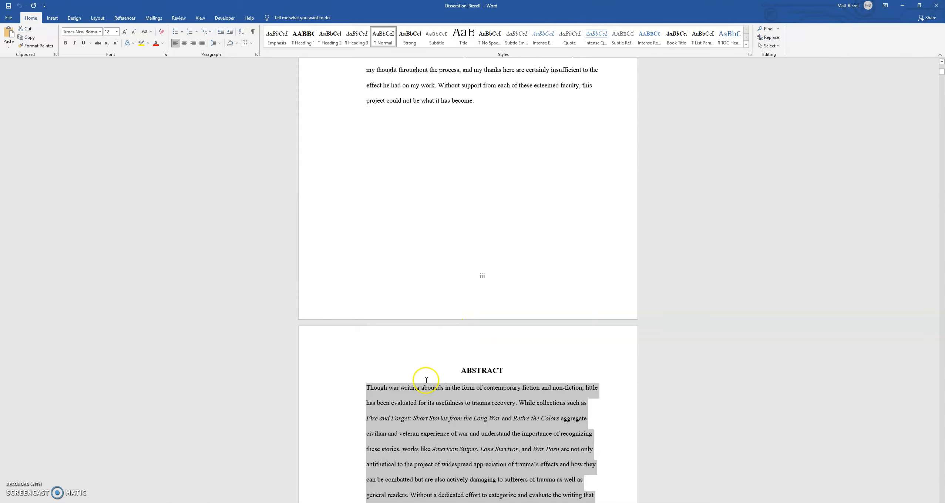
scroll(510, 389, "up", 1)
scroll(533, 396, "down", 3)
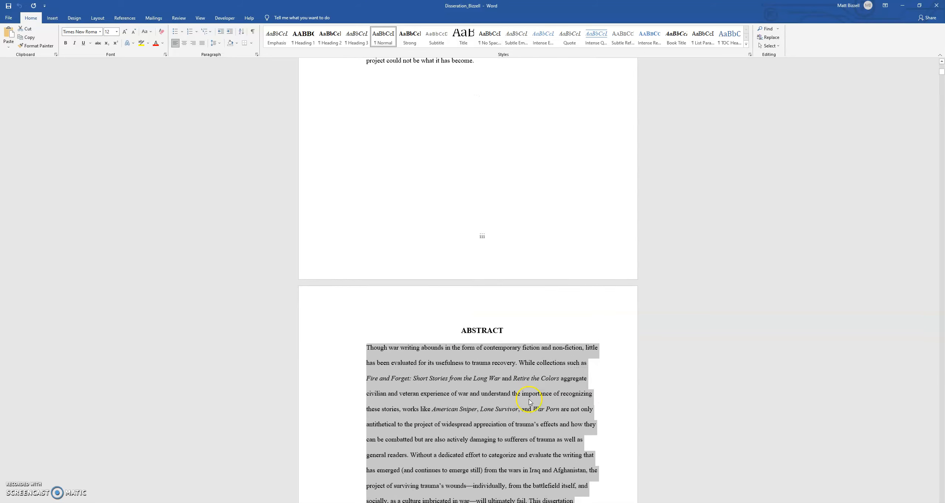
scroll(531, 400, "down", 2)
left_click(369, 346)
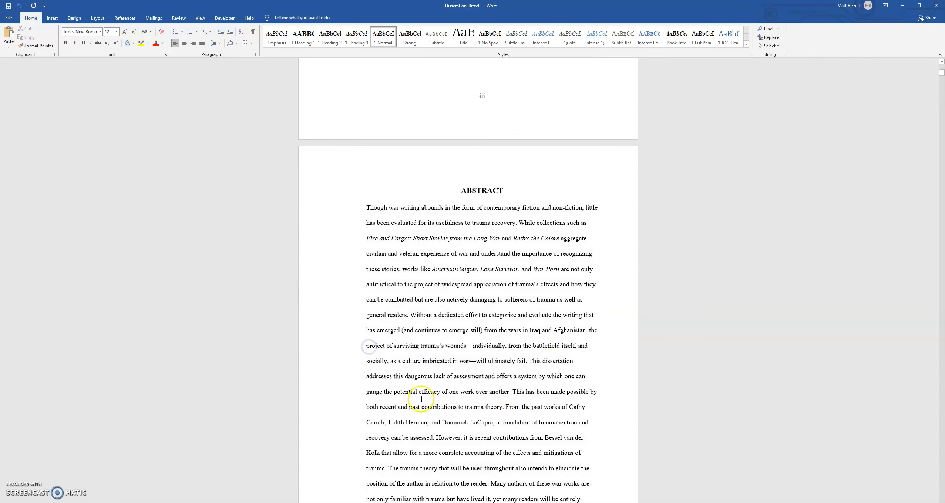
Select the dissertation's whole abstract and change its font to Calibri (Body) at 10 pt
scroll(371, 292, "down", 4)
scroll(376, 400, "up", 2)
scroll(375, 399, "down", 14)
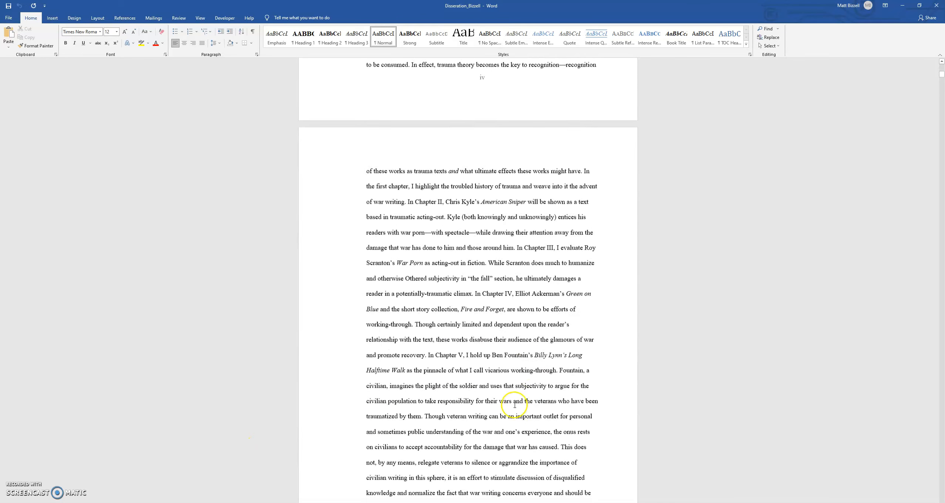
scroll(507, 407, "down", 2)
left_click_drag(402, 424, 337, 211)
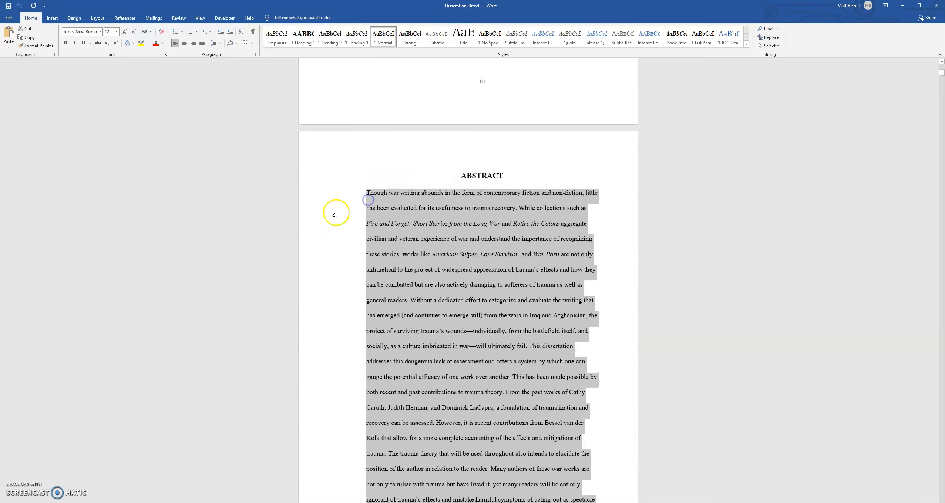
left_click(134, 34)
left_click(133, 34)
left_click(100, 32)
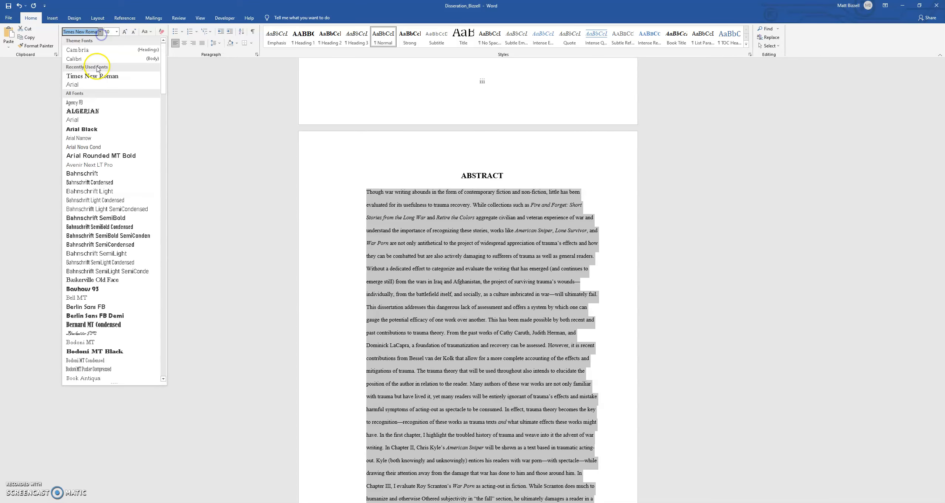
left_click(93, 59)
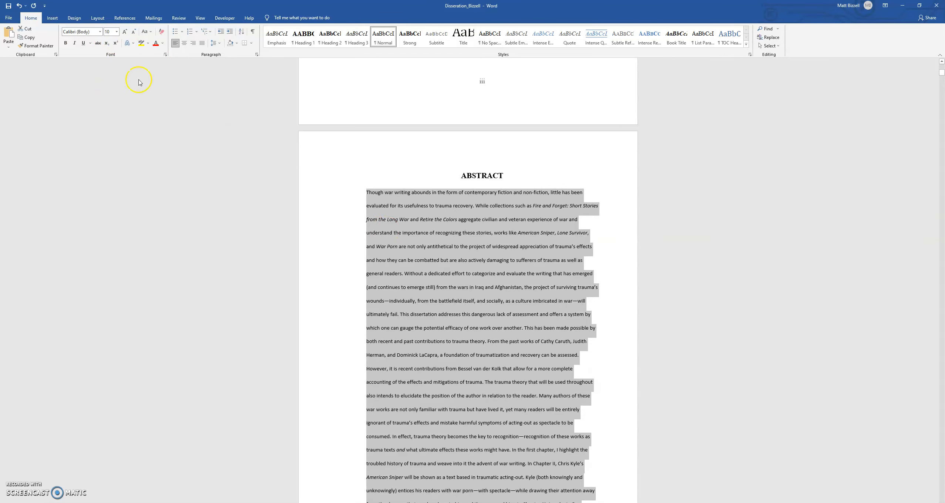
Set the selected abstract's line spacing to single in the Paragraph settings
right_click(424, 263)
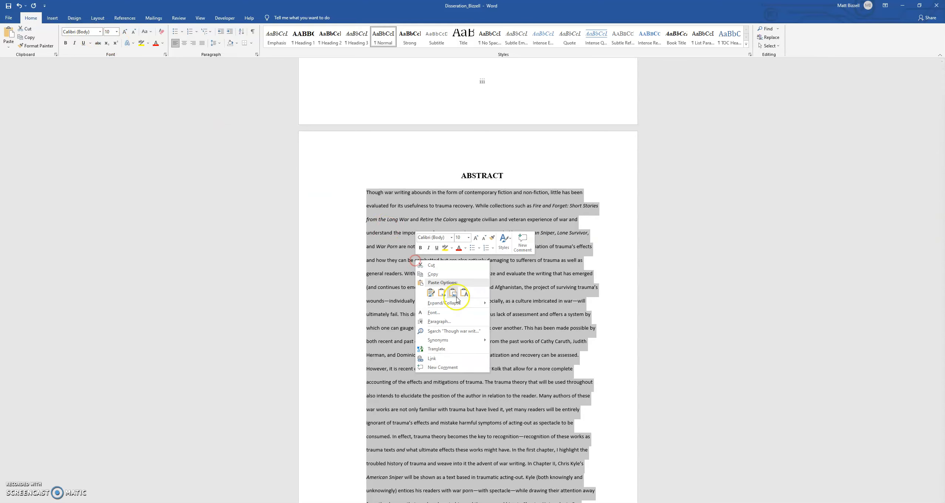
left_click(446, 323)
left_click(420, 285)
left_click(477, 274)
left_click(481, 285)
left_click(499, 346)
left_click(507, 302)
Select the entire reformatted abstract and switch to the thesis template document
scroll(506, 318, "down", 5)
scroll(505, 332, "down", 3)
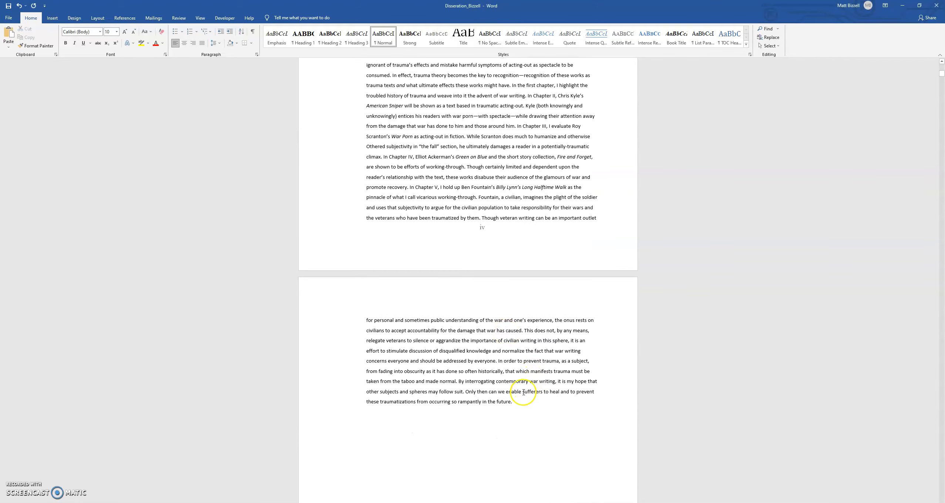
left_click_drag(515, 390, 366, 348)
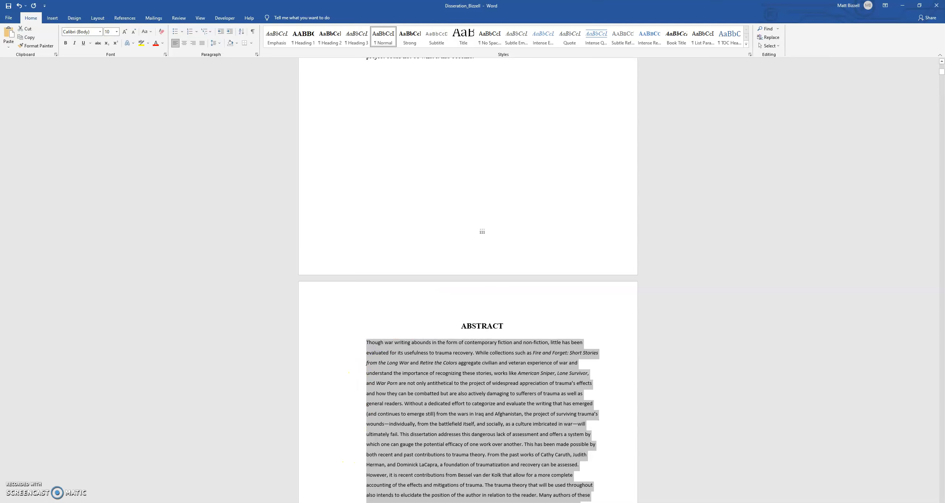
left_click(225, 502)
left_click(196, 492)
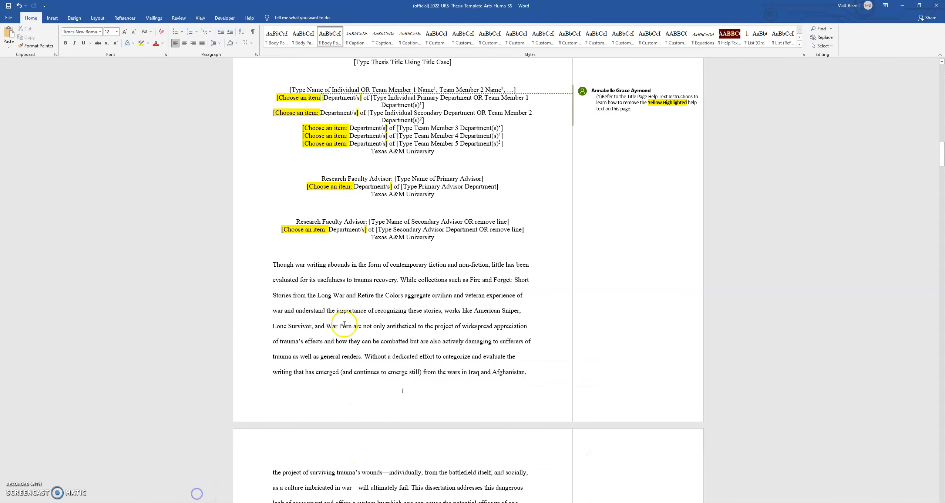
Select the abstract text in the template and paste the reformatted abstract over it
scroll(344, 324, "down", 2)
left_click_drag(273, 204, 486, 410)
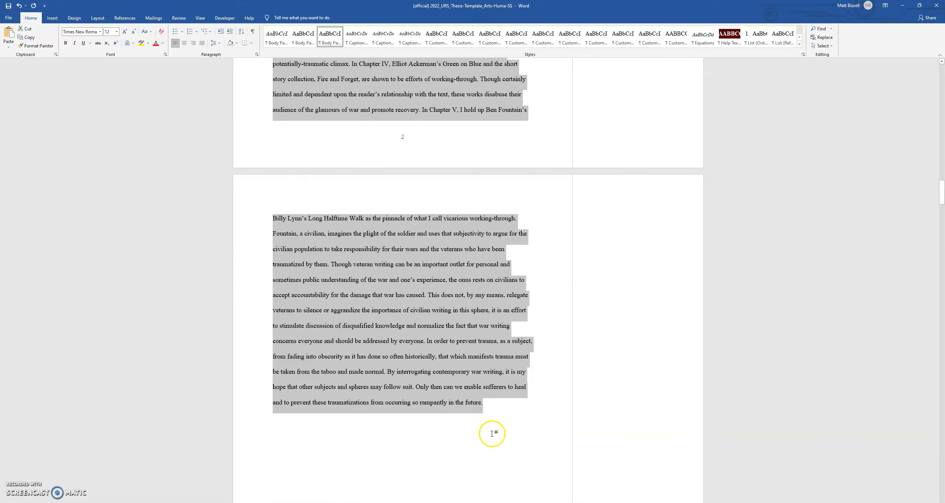
key("ctrl+v")
Try the paste options on the pasted abstract, finally keeping text only
scroll(456, 370, "up", 15)
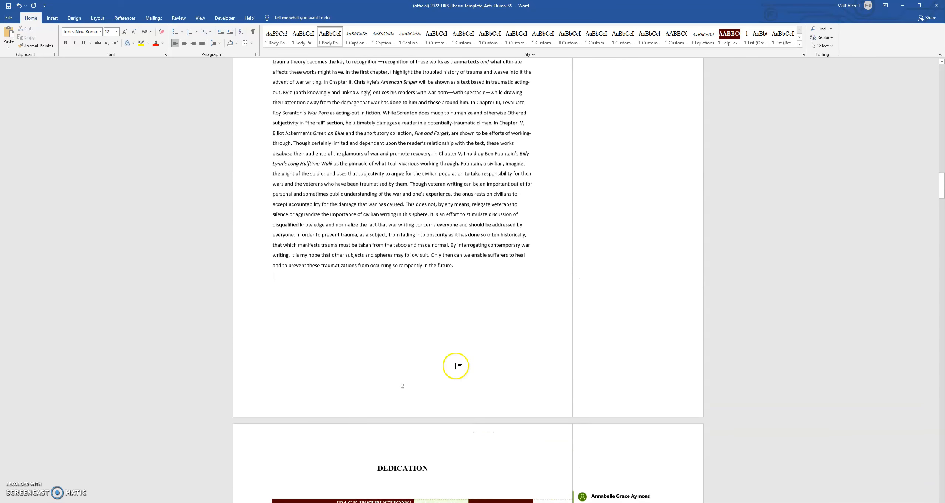
scroll(451, 361, "up", 3)
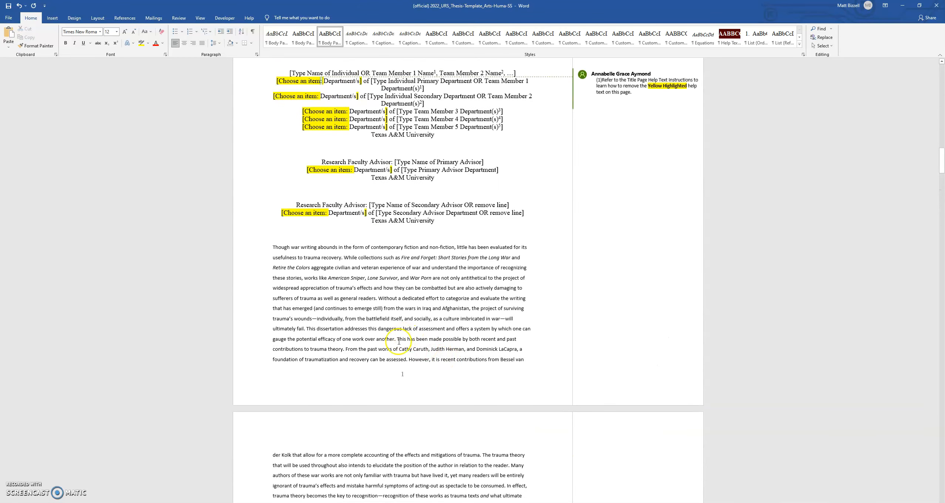
scroll(354, 324, "down", 7)
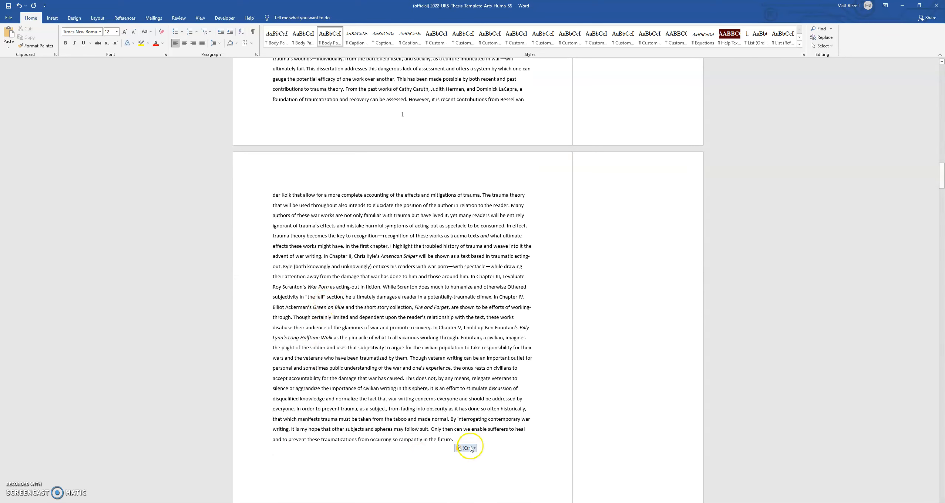
left_click(467, 449)
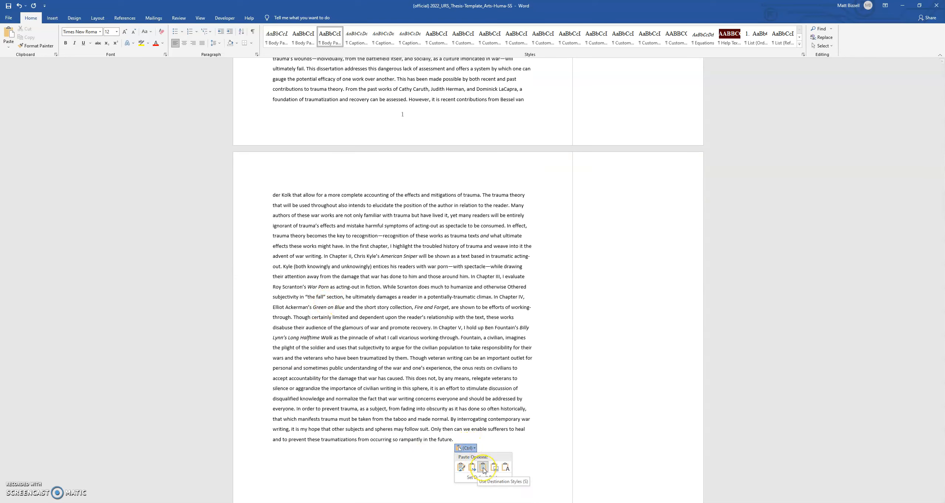
left_click(461, 468)
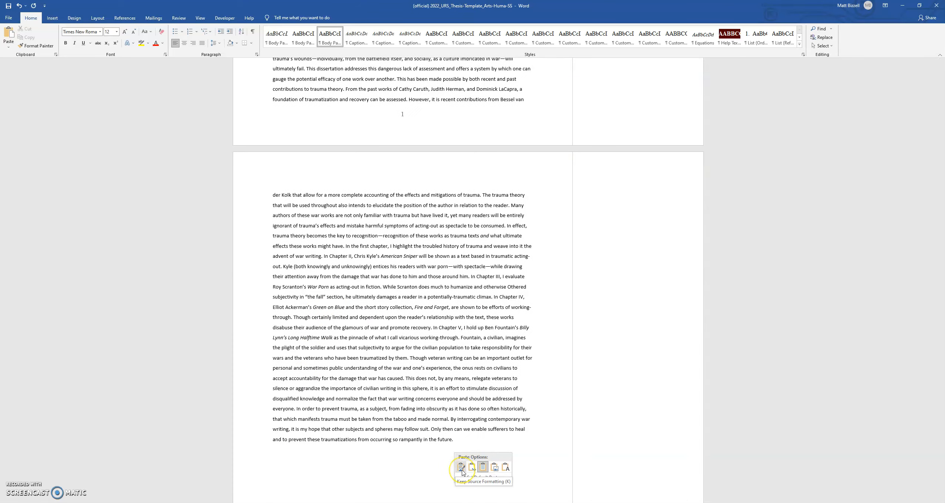
left_click(473, 468)
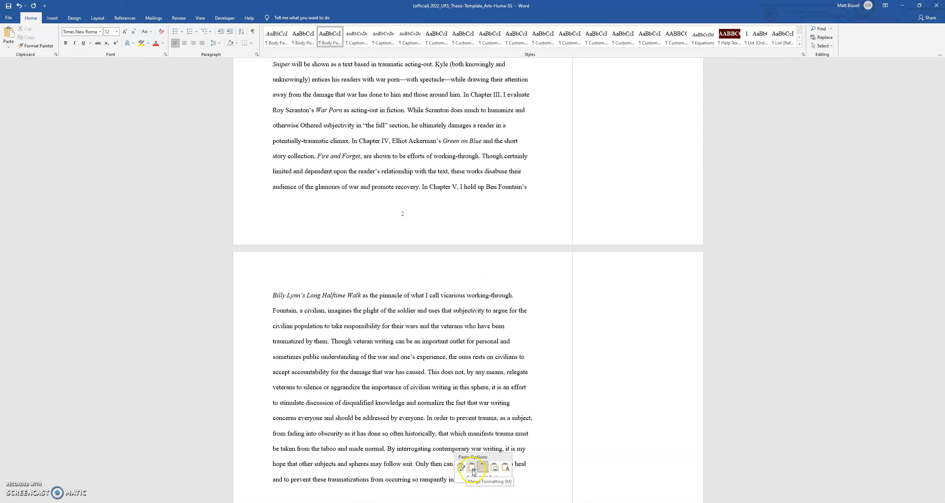
left_click(507, 469)
left_click(508, 471)
Select the whole pasted abstract and apply the template's indented Body Paragraph style
scroll(481, 419, "down", 3)
left_click_drag(486, 413, 275, 238)
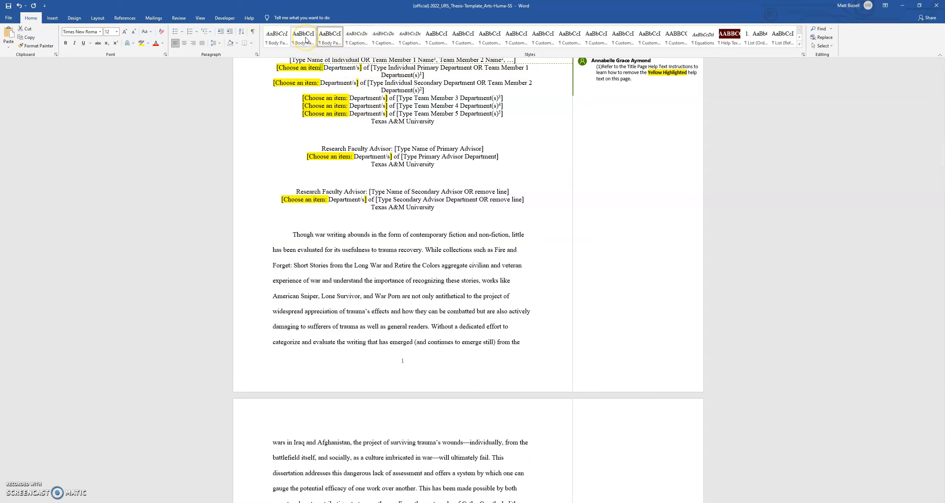
left_click(305, 39)
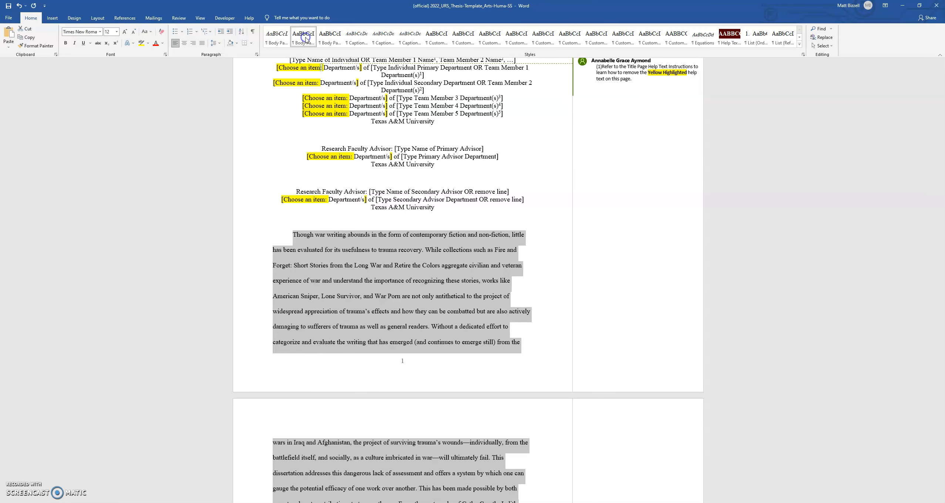
Review the restyled abstract and inspect a selected passage's paragraph settings without changing them
scroll(401, 218, "down", 9)
scroll(394, 218, "down", 8)
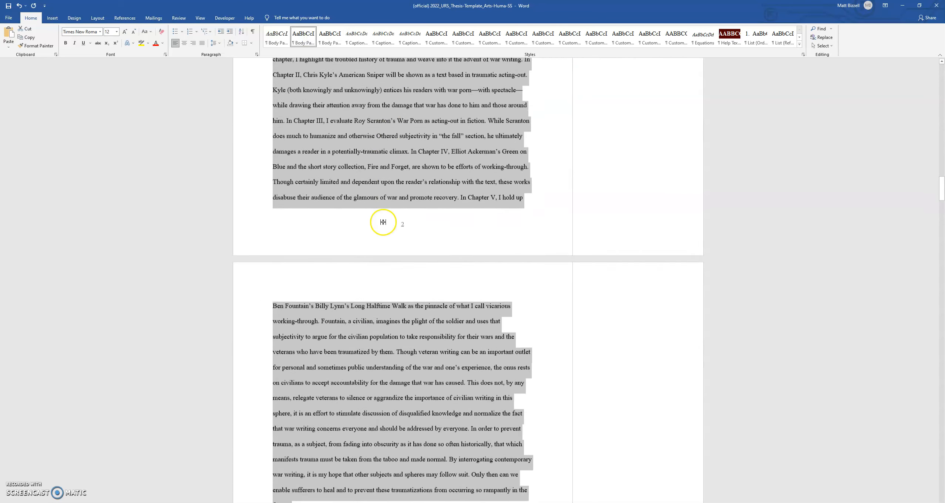
left_click(384, 285)
scroll(358, 276, "down", 2)
scroll(358, 276, "up", 10)
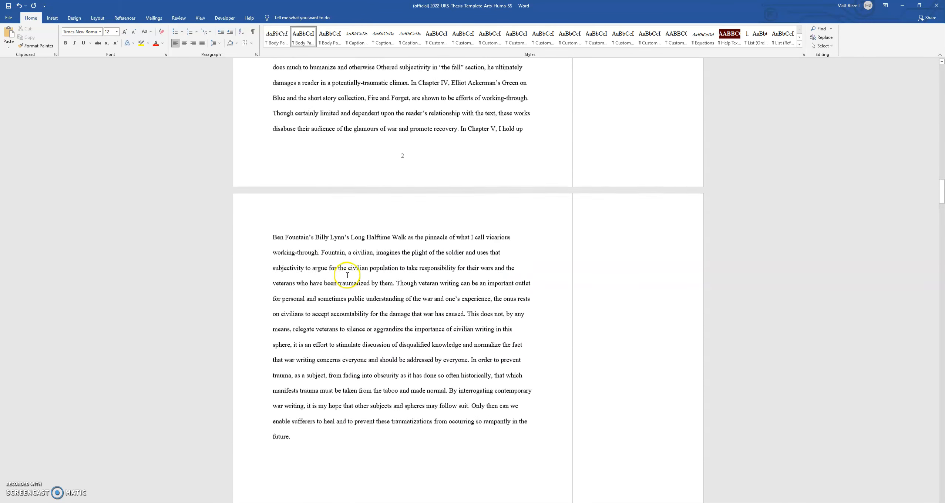
left_click_drag(385, 251, 346, 189)
right_click(362, 218)
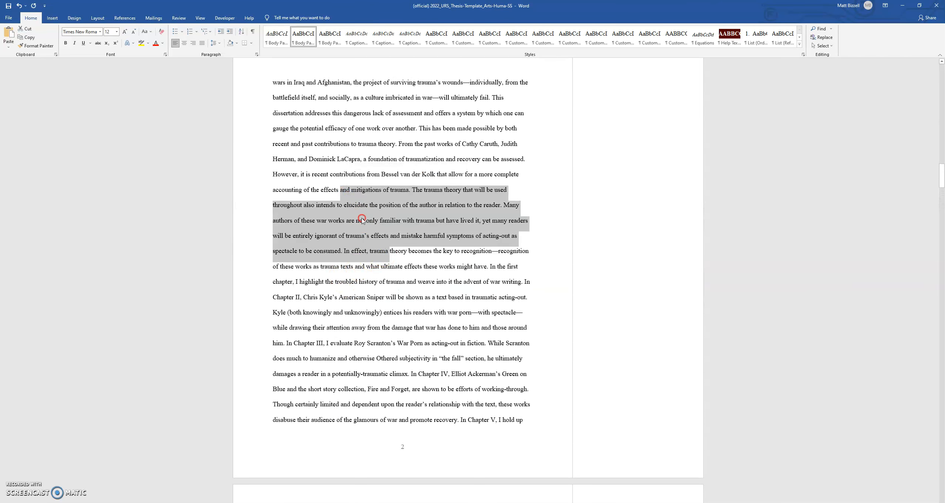
left_click(372, 270)
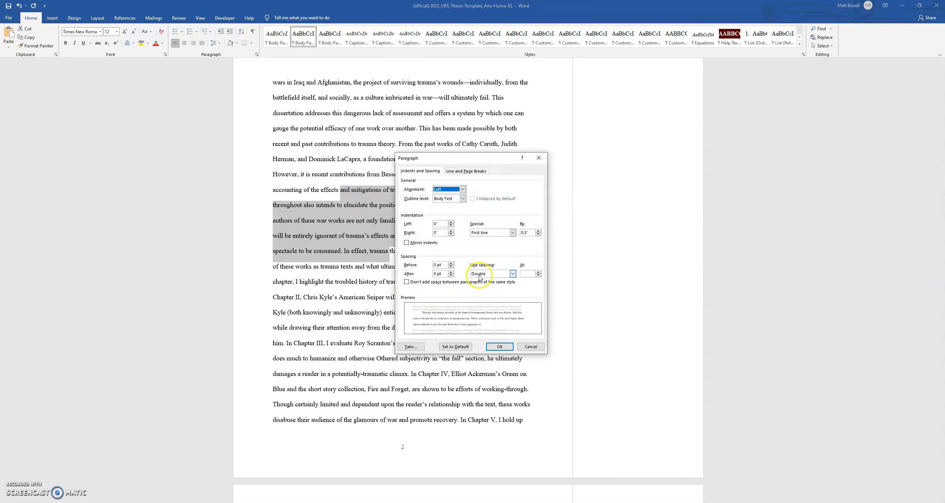
left_click(534, 346)
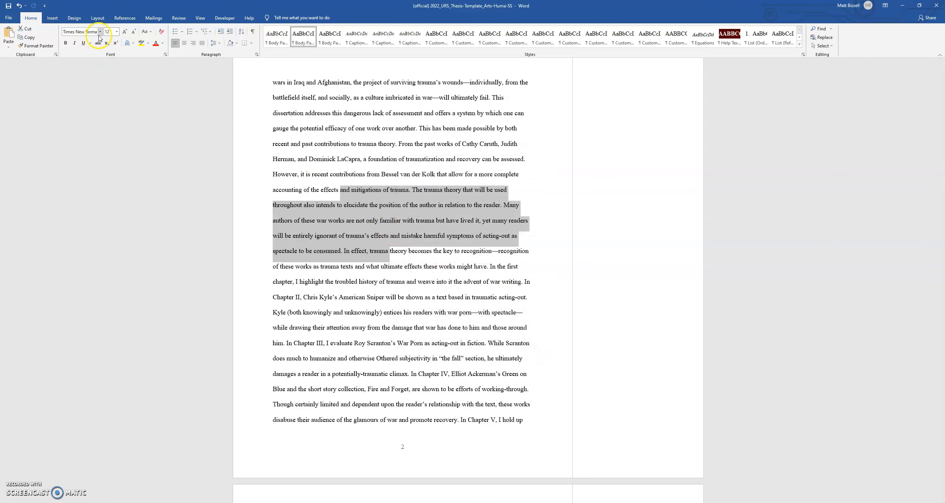
Scroll back to the abstract page heading to review the page layout
scroll(371, 180, "up", 2)
scroll(386, 213, "up", 8)
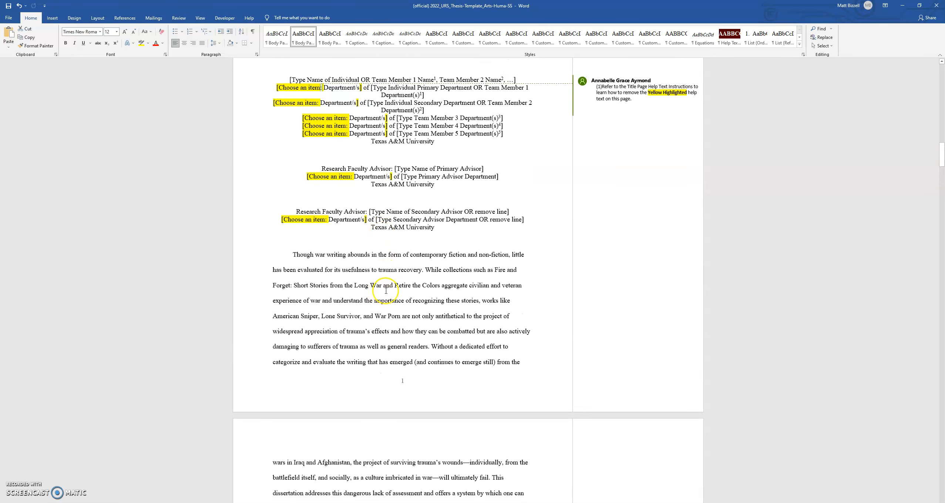
scroll(386, 290, "up", 2)
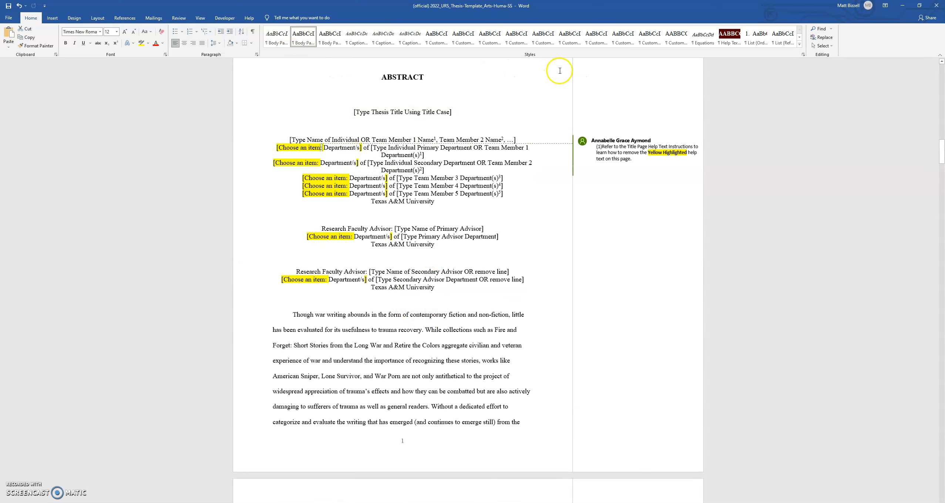
scroll(401, 348, "down", 4)
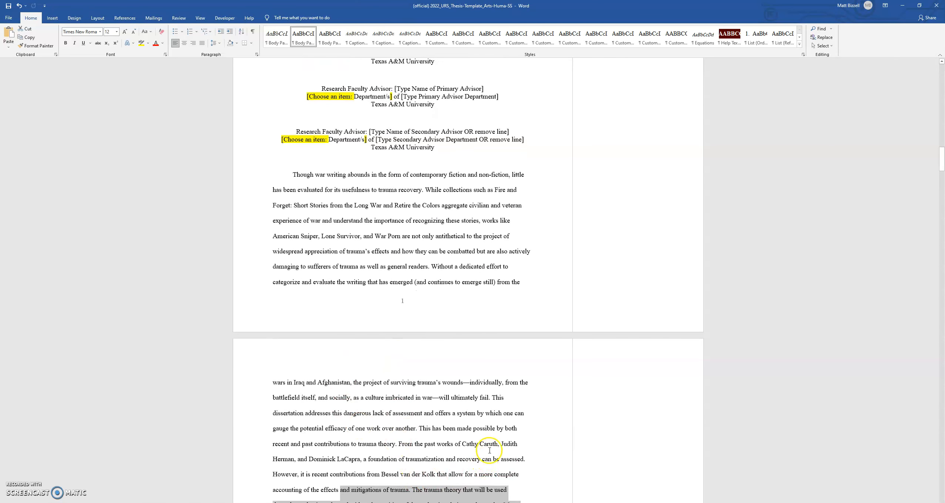